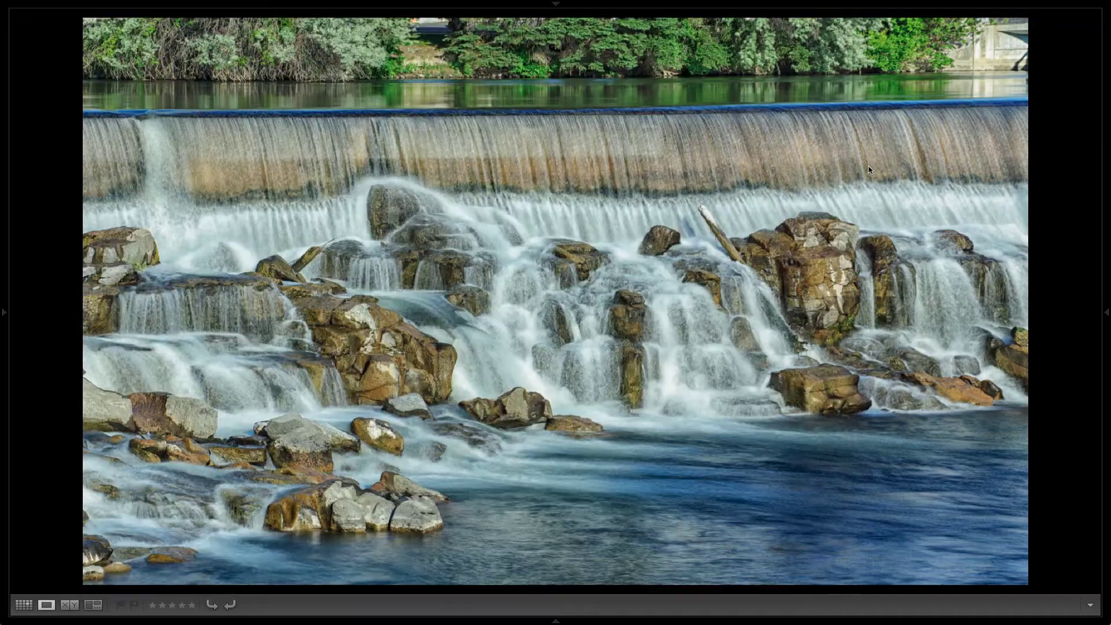
# - Zoom in on the water, then open the Sigma 8-16mm lens's Amazon page from the Sony Nex-7 page in Safari
pyautogui.click(869, 167)
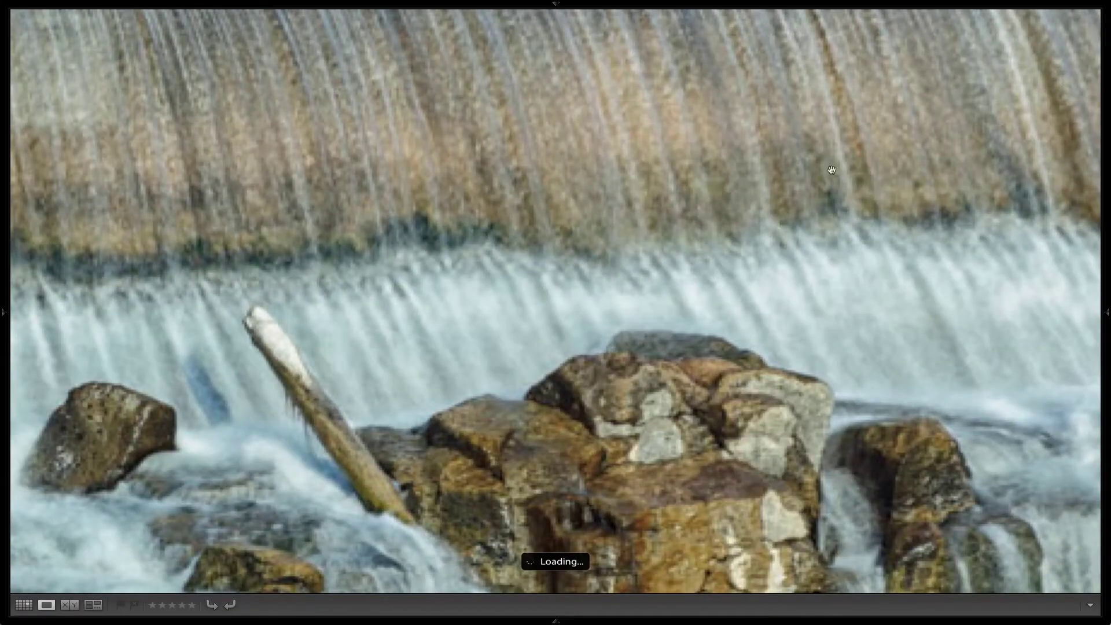
pyautogui.click(735, 175)
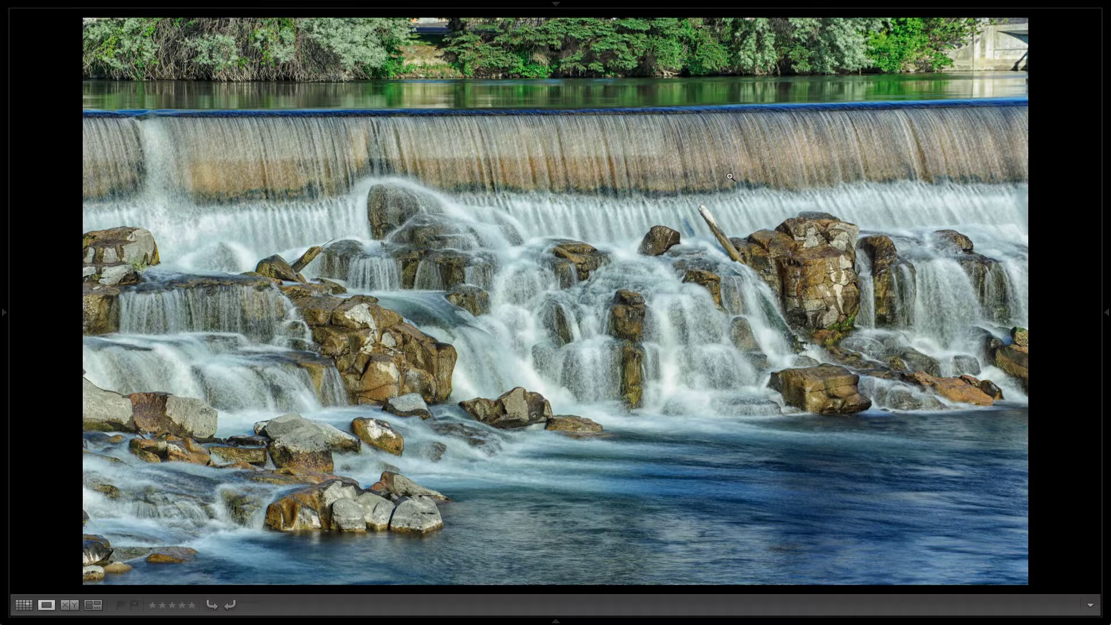
pyautogui.press('super+Tab')
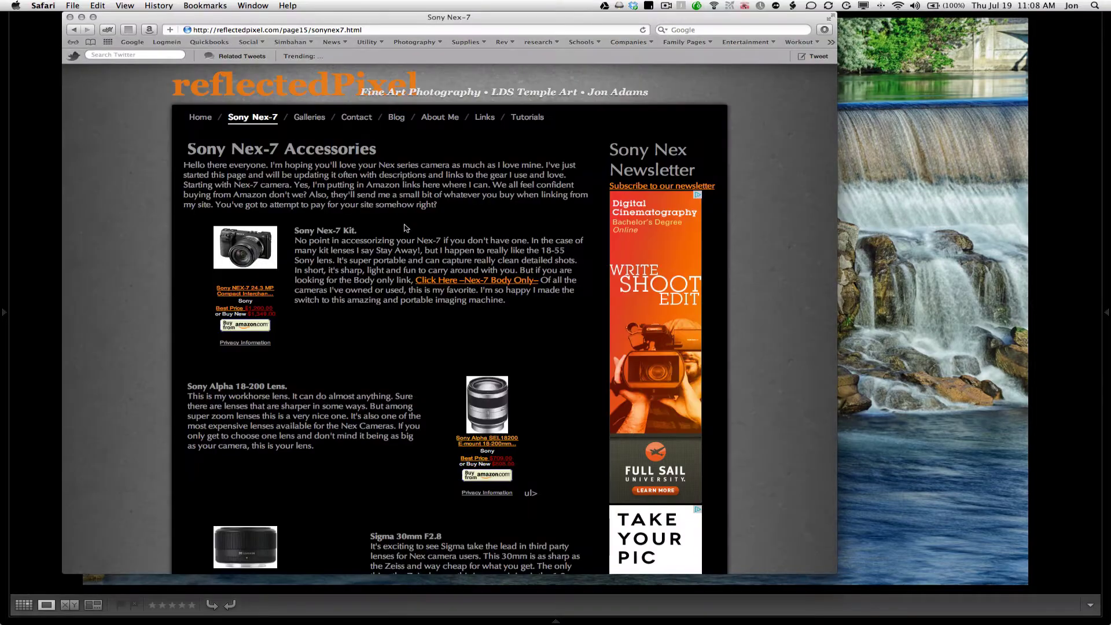
pyautogui.scroll(-5, 389, 338)
pyautogui.scroll(5, 388, 339)
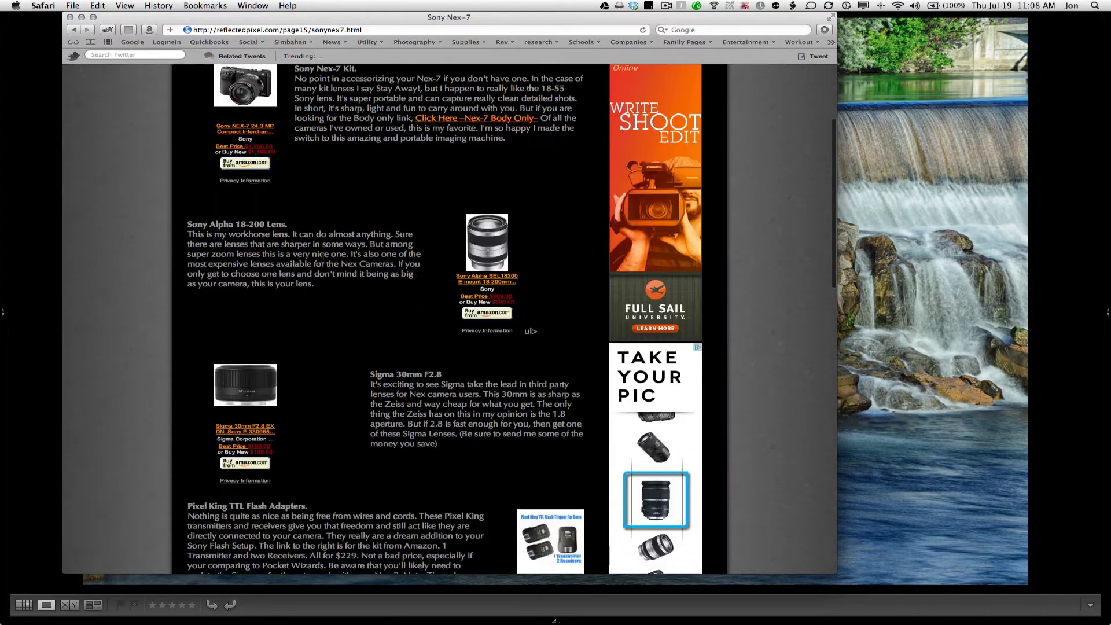
pyautogui.scroll(-10, 323, 258)
pyautogui.scroll(-6, 323, 258)
pyautogui.scroll(2, 322, 258)
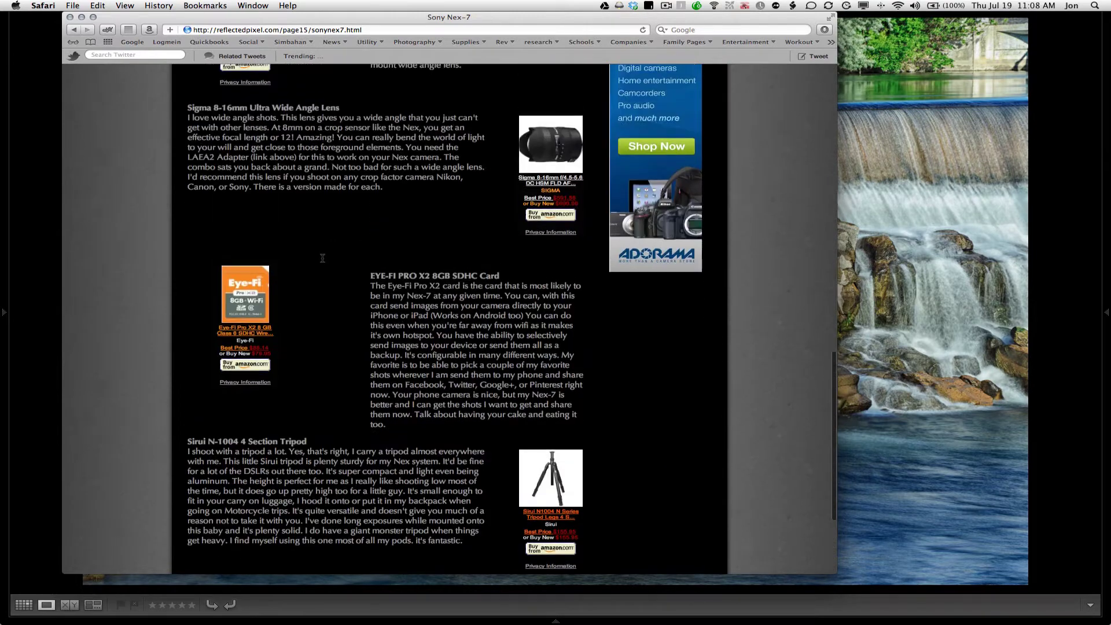
pyautogui.click(545, 230)
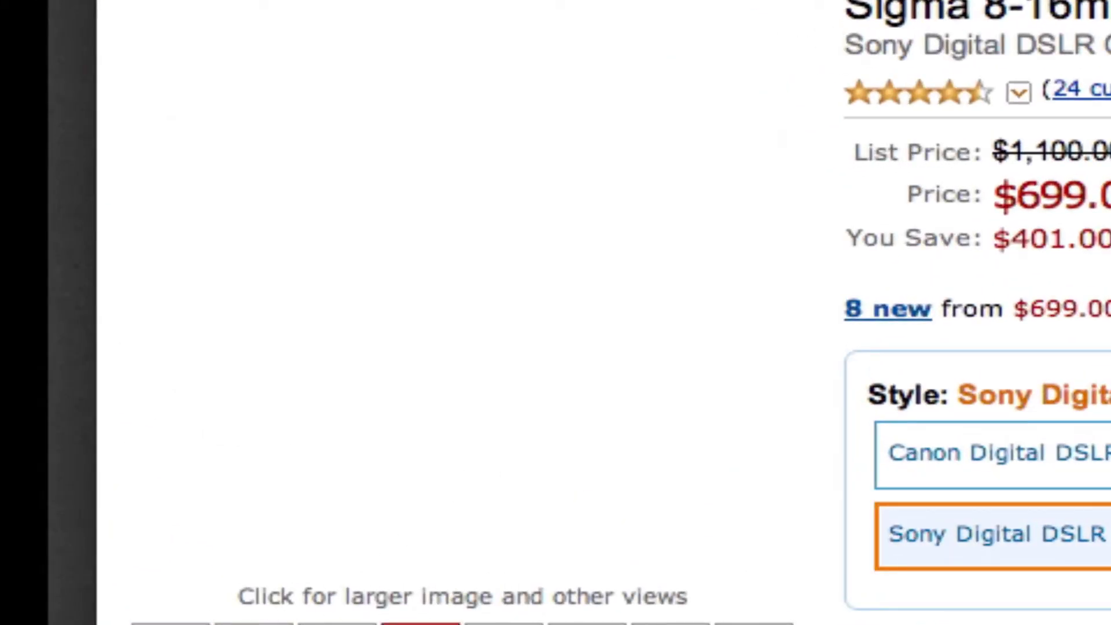
# - Look through the Sigma 8-16mm product images, then close the Safari window
pyautogui.moveTo(670, 623)
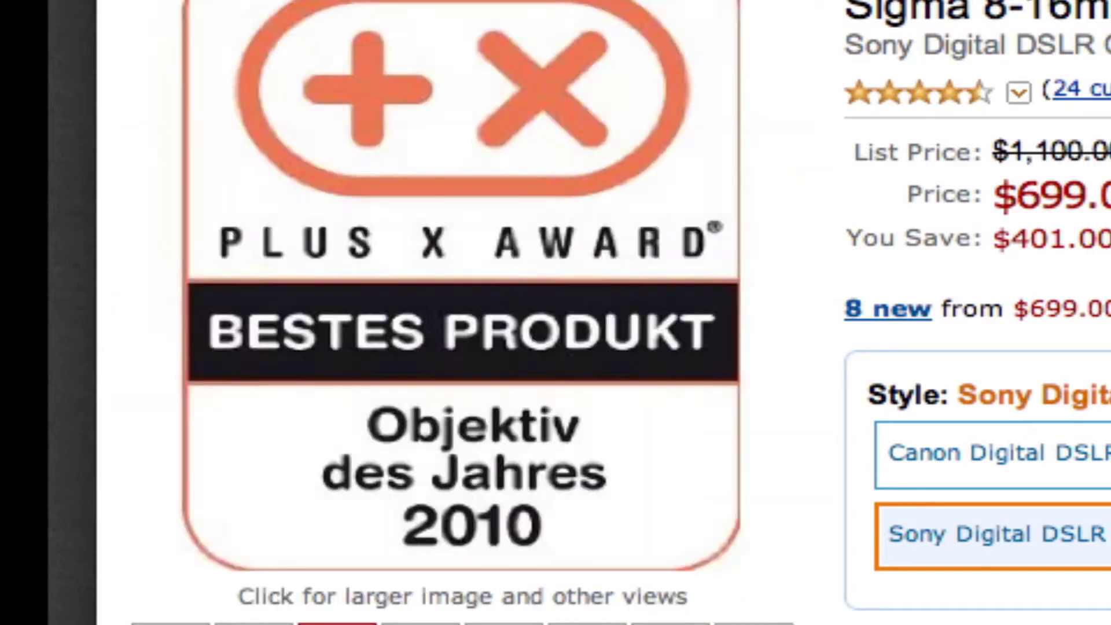
pyautogui.moveTo(171, 623)
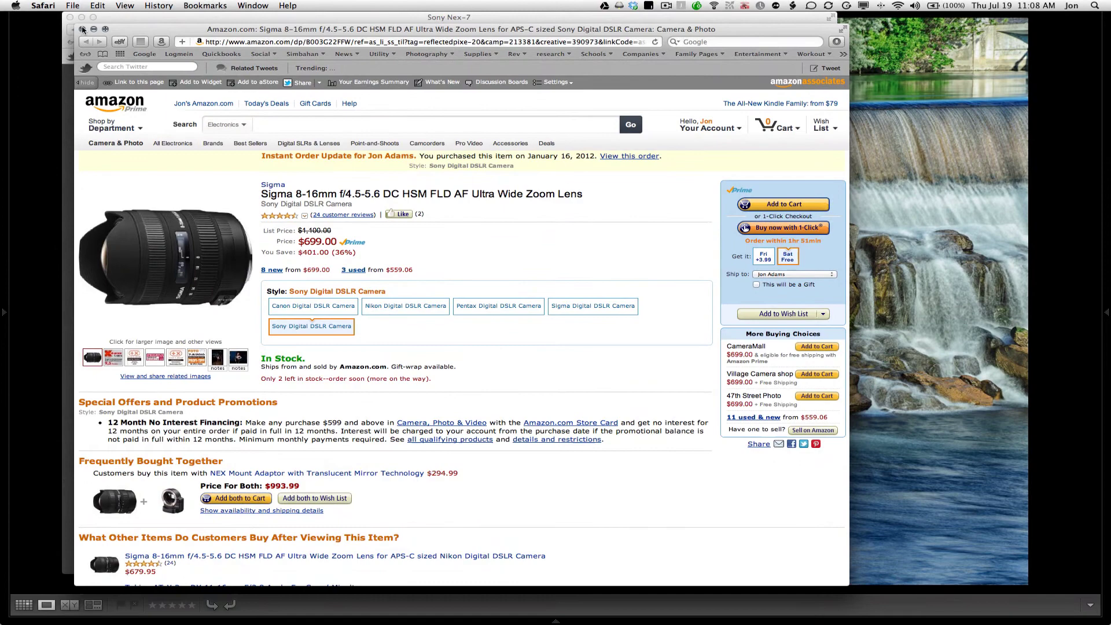
pyautogui.click(83, 30)
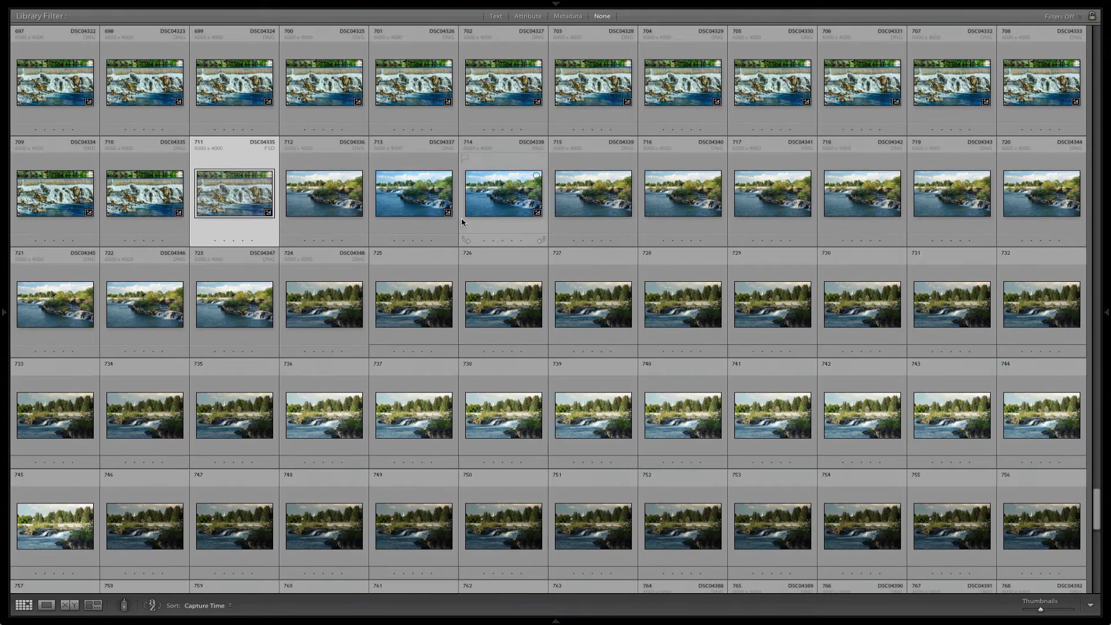
# - Select waterfall photos 697 through 710 in the Grid view
pyautogui.hotkey('shift', 'Tab')
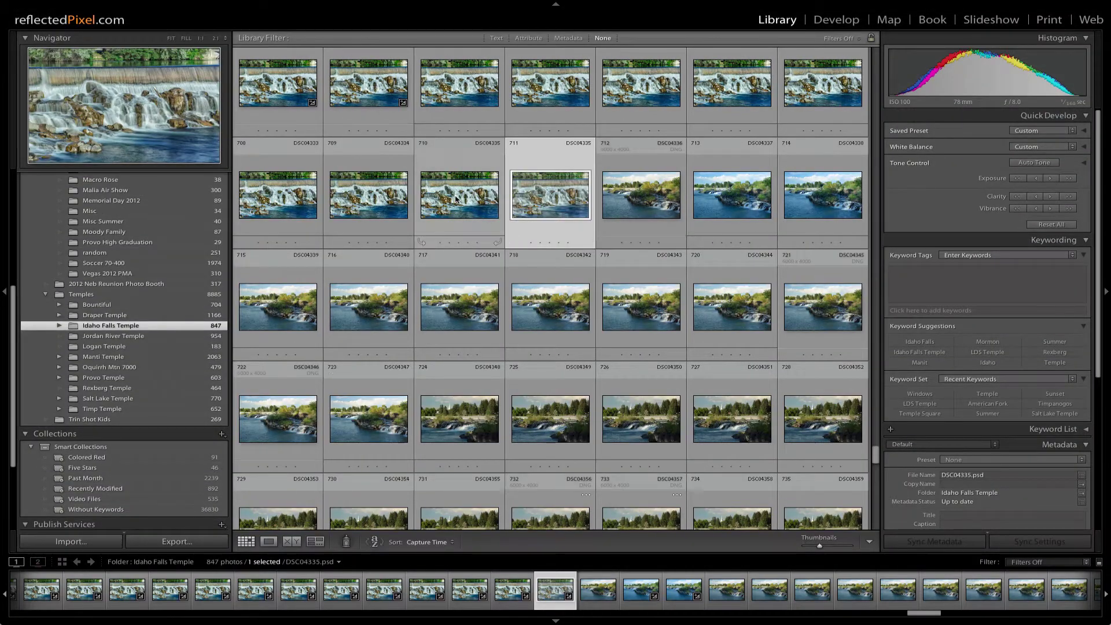
pyautogui.click(461, 221)
pyautogui.scroll(2, 457, 209)
pyautogui.scroll(1, 456, 199)
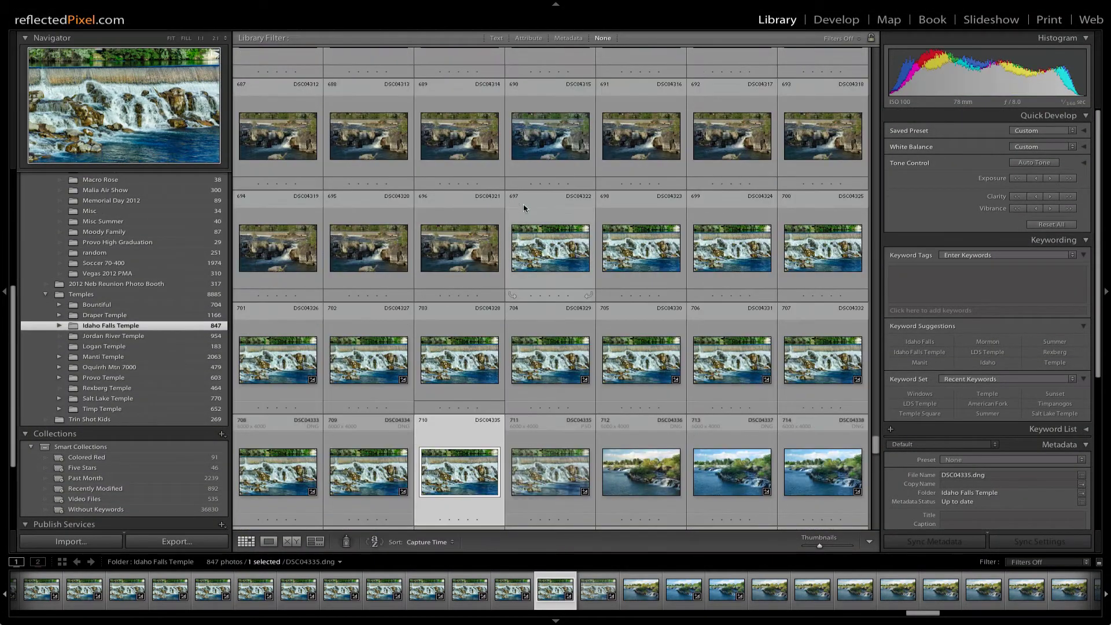
pyautogui.keyDown('shift'); pyautogui.click(570, 248); pyautogui.keyUp('shift')
# - Review the selected exposures one by one in Loupe view, then switch to Develop
pyautogui.press('e')
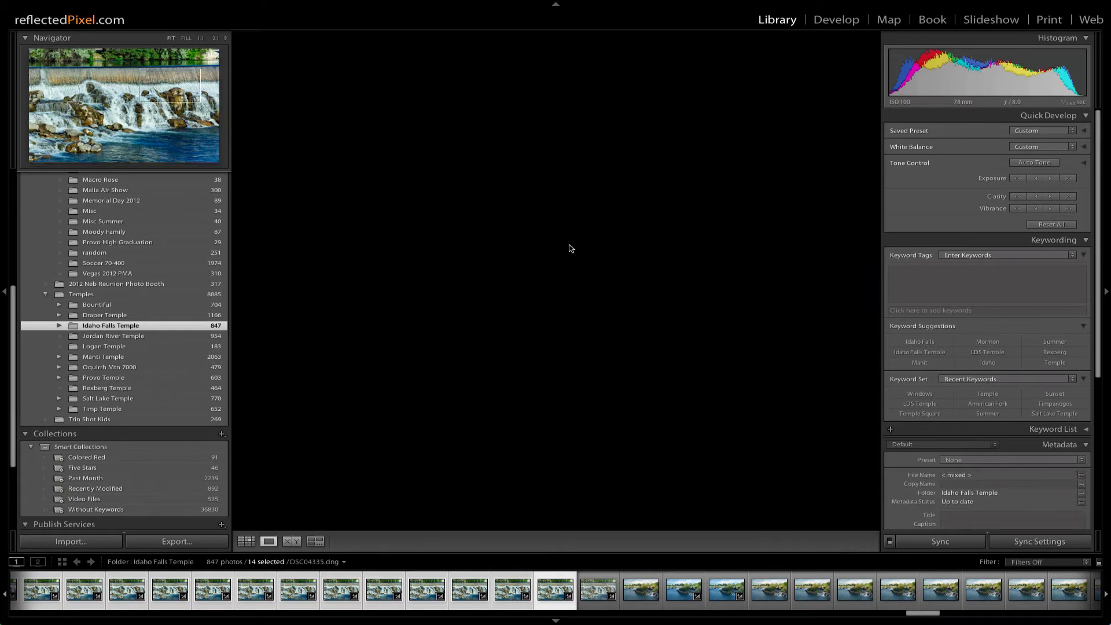
pyautogui.press('Left')
pyautogui.press('Left')
pyautogui.press('Left')
pyautogui.press('Left')
pyautogui.press('Left')
pyautogui.press('Left')
pyautogui.press('Left')
pyautogui.press('Left')
pyautogui.press('Left')
pyautogui.press('Left')
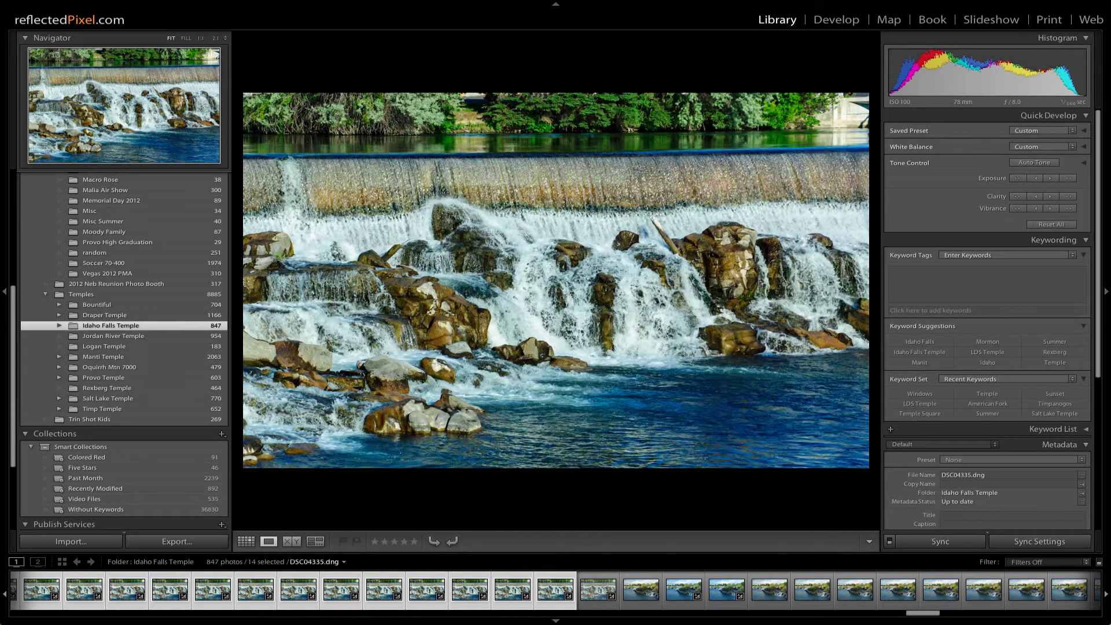
pyautogui.press('Right')
pyautogui.press('Right')
pyautogui.press('Right')
pyautogui.press('Right')
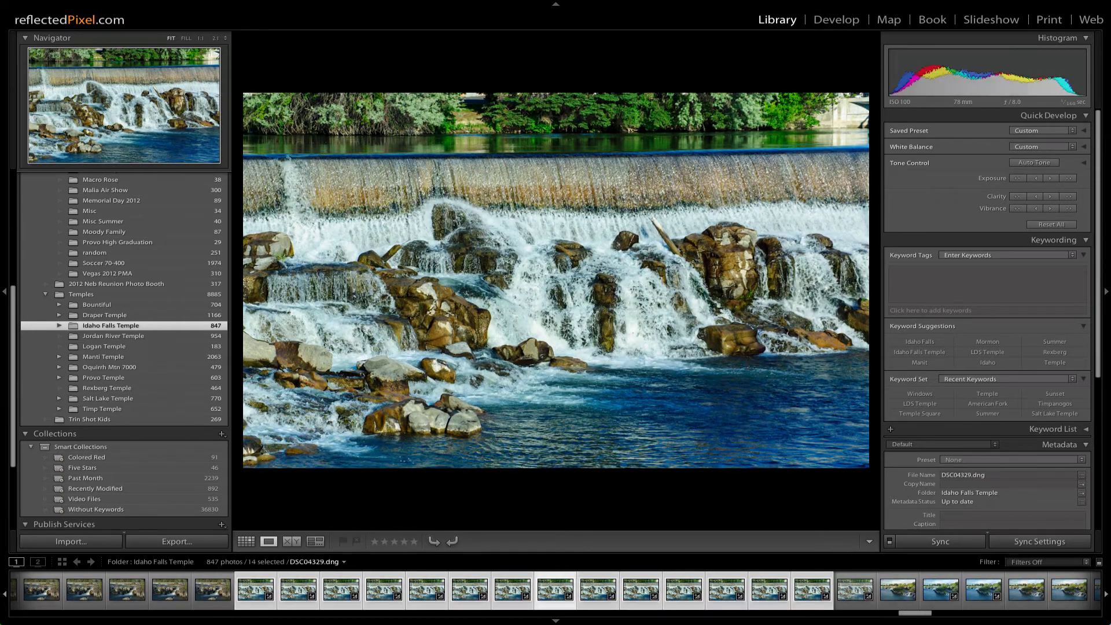
pyautogui.press('Right')
pyautogui.press('Right')
pyautogui.press('Right')
pyautogui.press('Right')
pyautogui.press('Right')
pyautogui.press('Right')
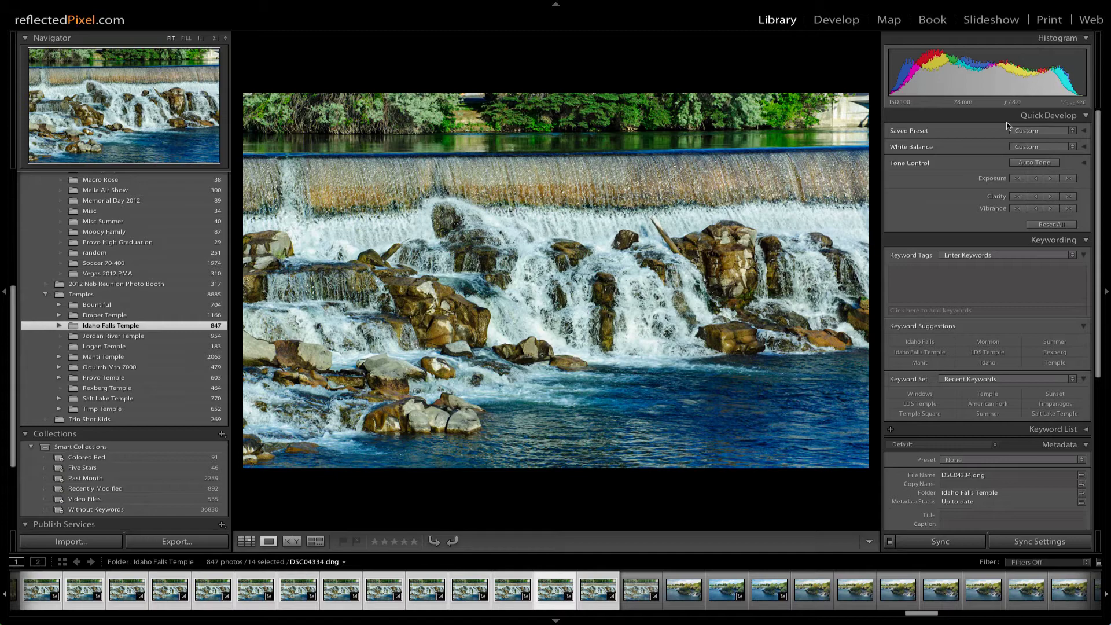
pyautogui.press('d')
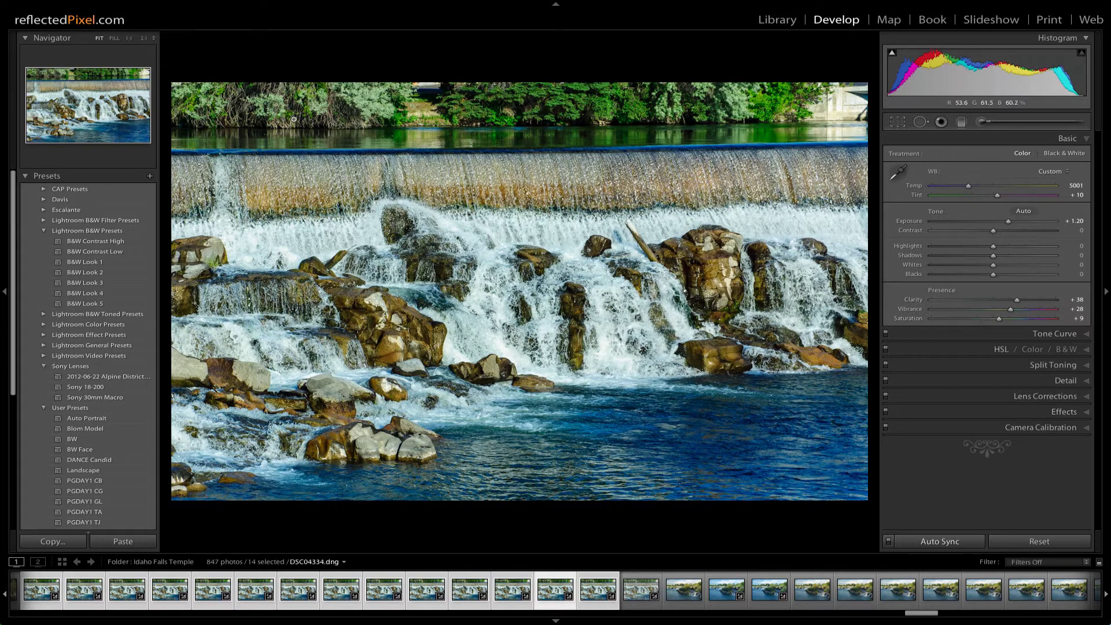
# - Send frames DSC04322–DSC04335 from Lightroom to Photoshop as layers, then switch to Photoshop
pyautogui.click(188, 6)
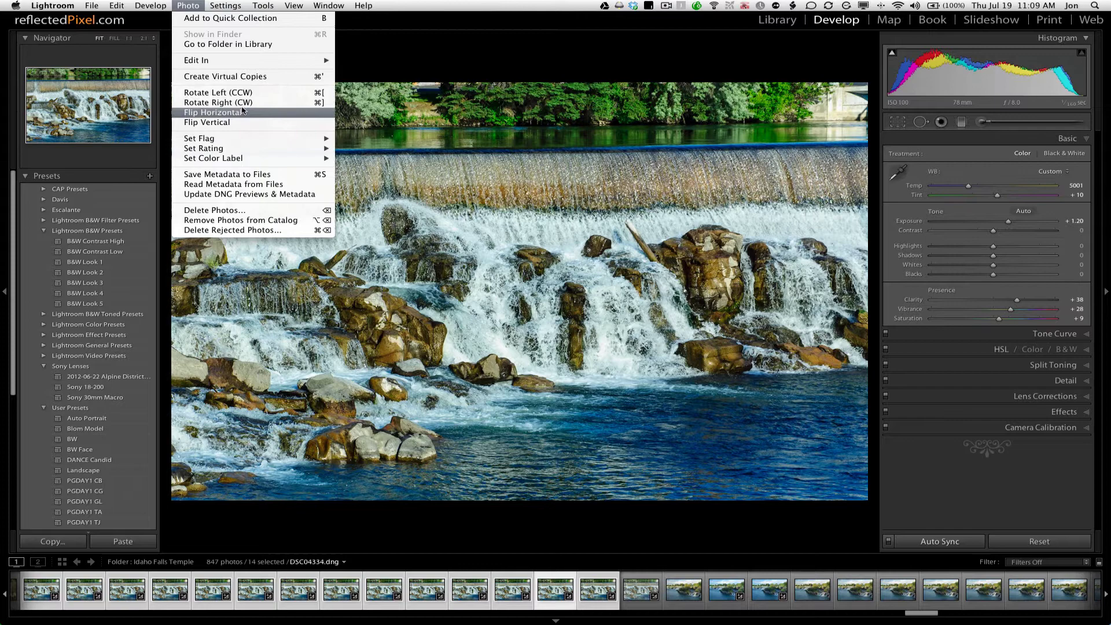
pyautogui.moveTo(250, 60)
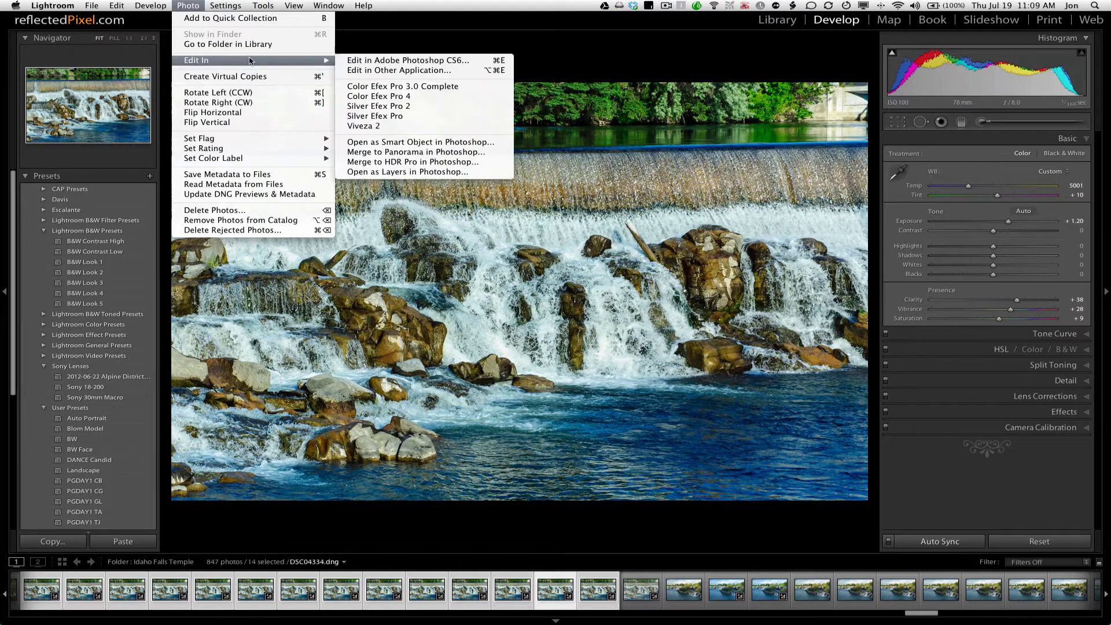
pyautogui.click(414, 172)
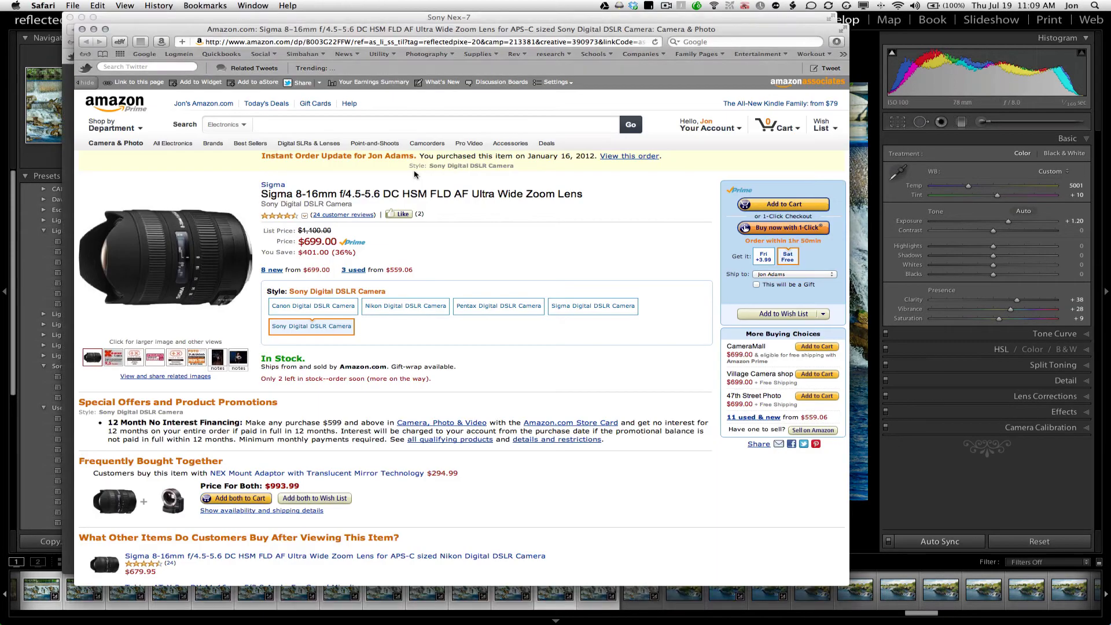
pyautogui.press('super+Tab')
pyautogui.press('super+Tab')
pyautogui.press('super+Tab')
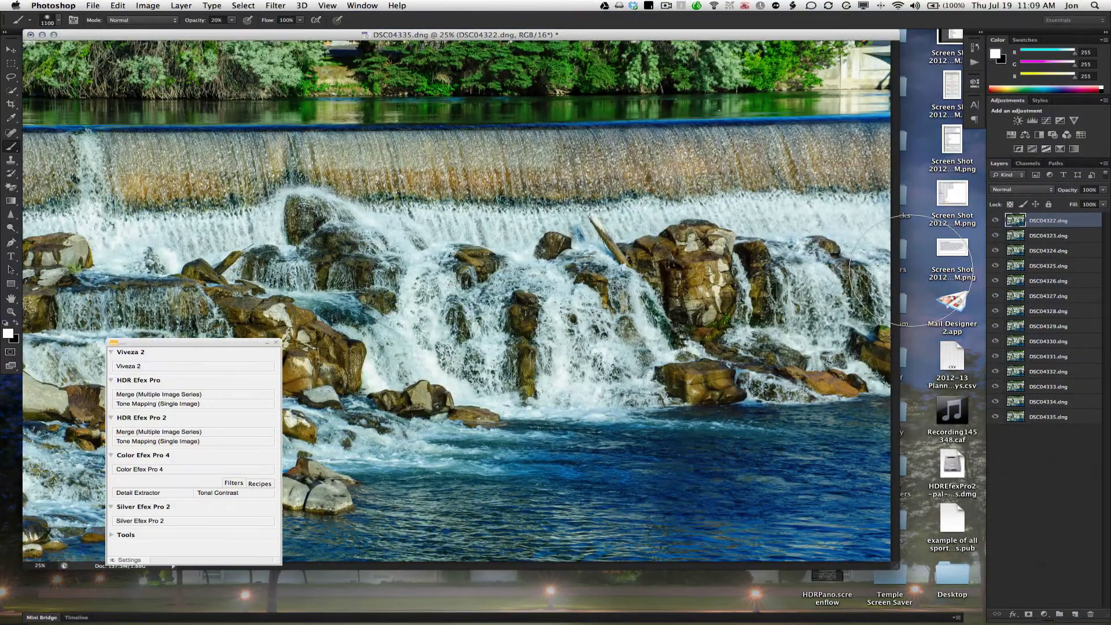
# - Show the document full screen and toggle the top frame DSC04322 to compare frames
pyautogui.press('f')
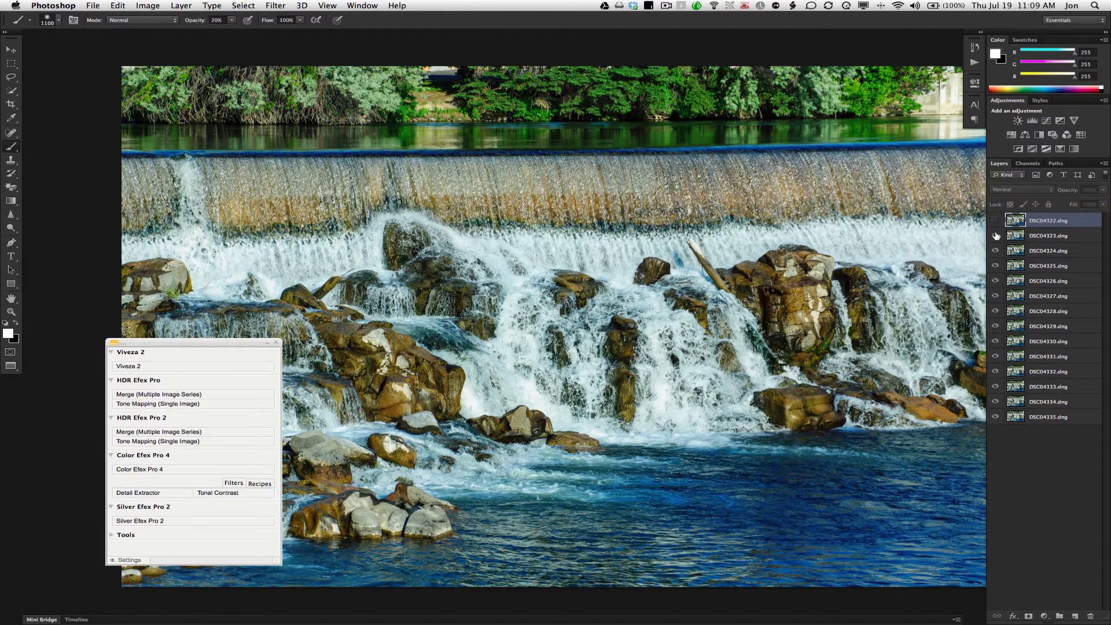
pyautogui.click(996, 221)
pyautogui.click(995, 220)
pyautogui.click(995, 221)
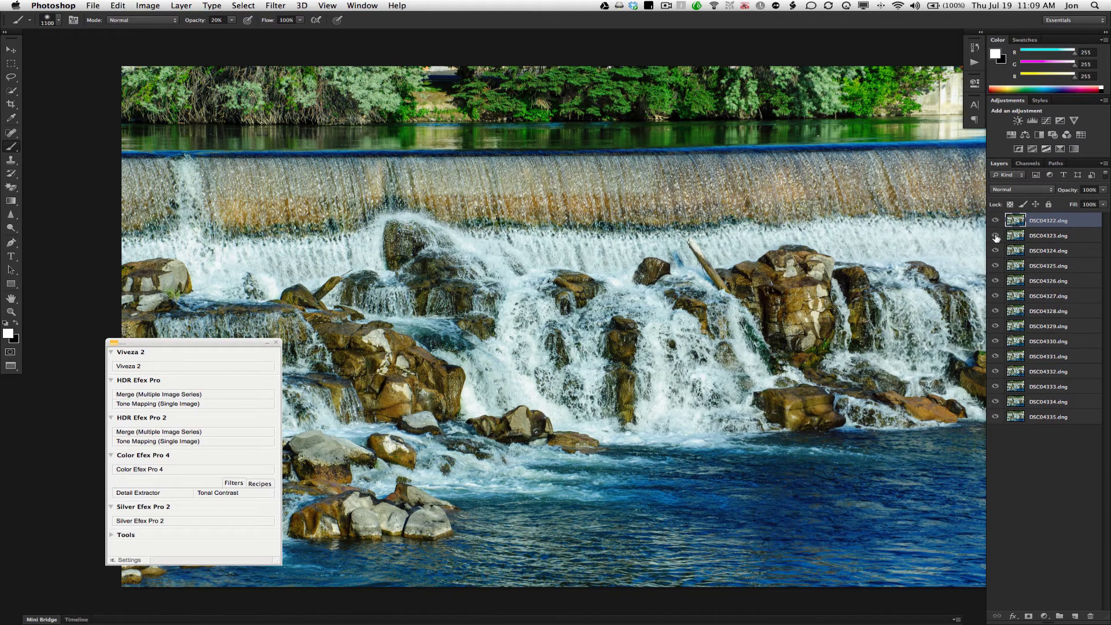
# - Select all fourteen frame layers together
pyautogui.keyDown('shift'); pyautogui.click(1054, 416); pyautogui.keyUp('shift')
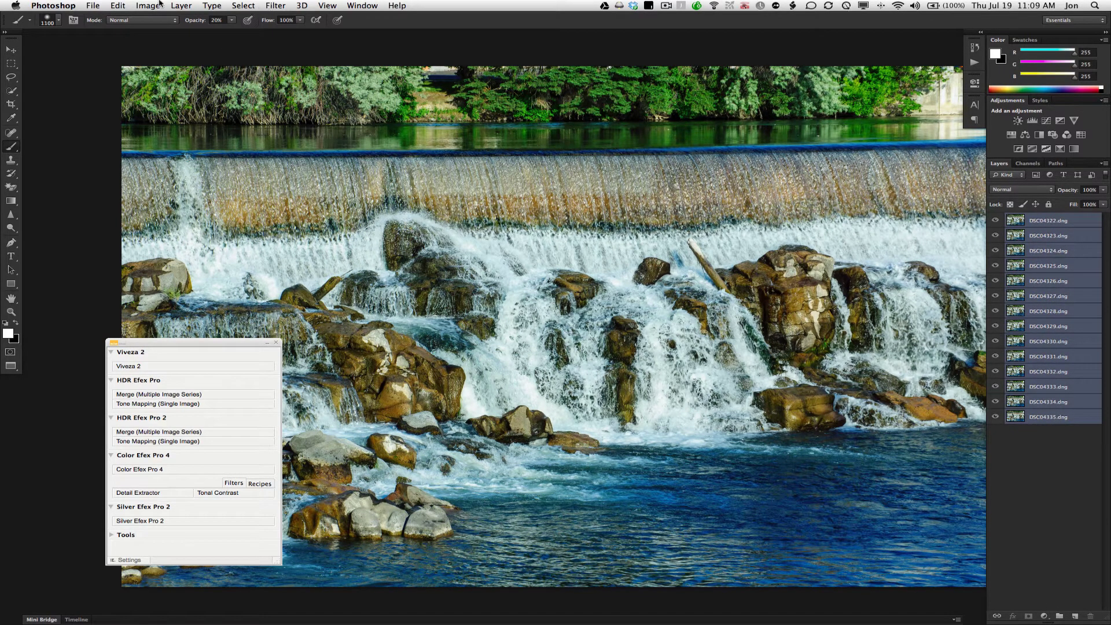
pyautogui.click(182, 6)
pyautogui.moveTo(119, 6)
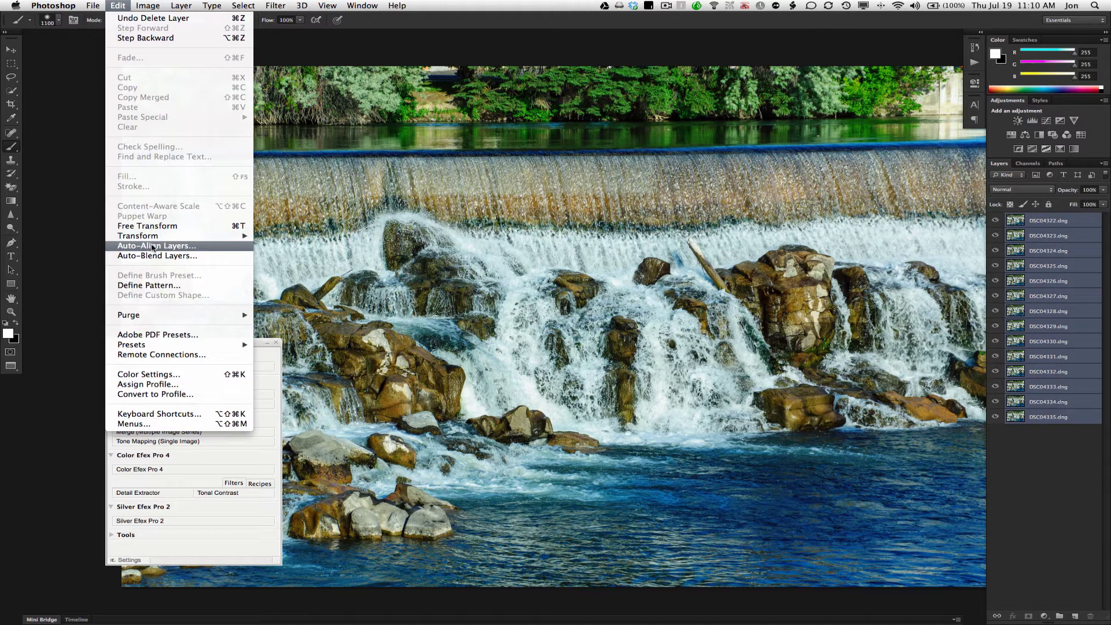
# - Run Edit > Auto-Align Layers on the fourteen frames and accept the default settings
pyautogui.click(154, 248)
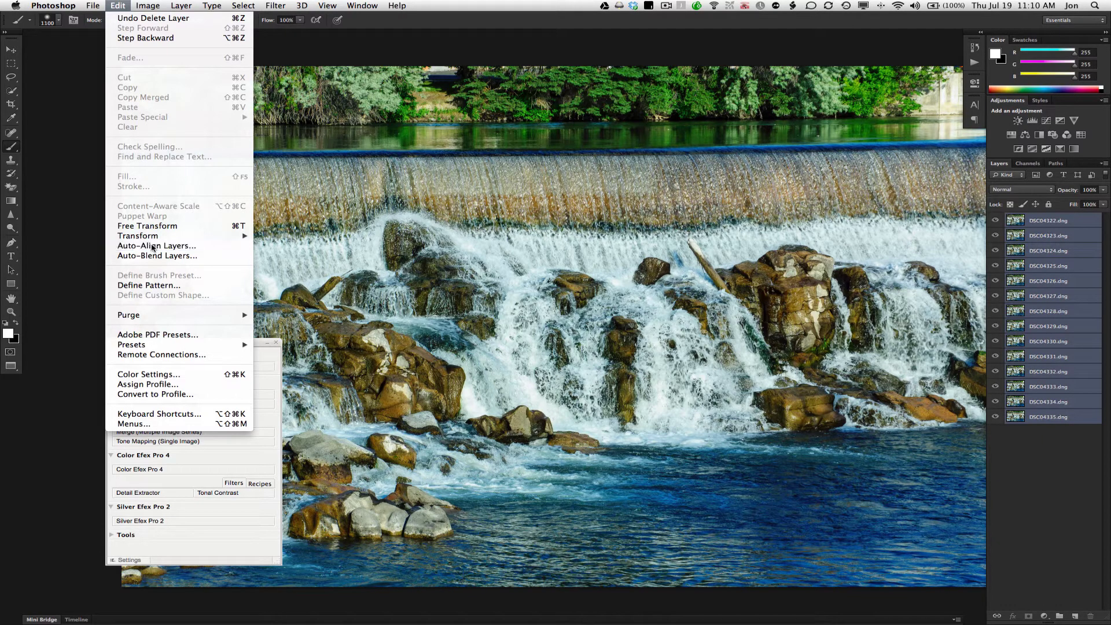
pyautogui.click(707, 206)
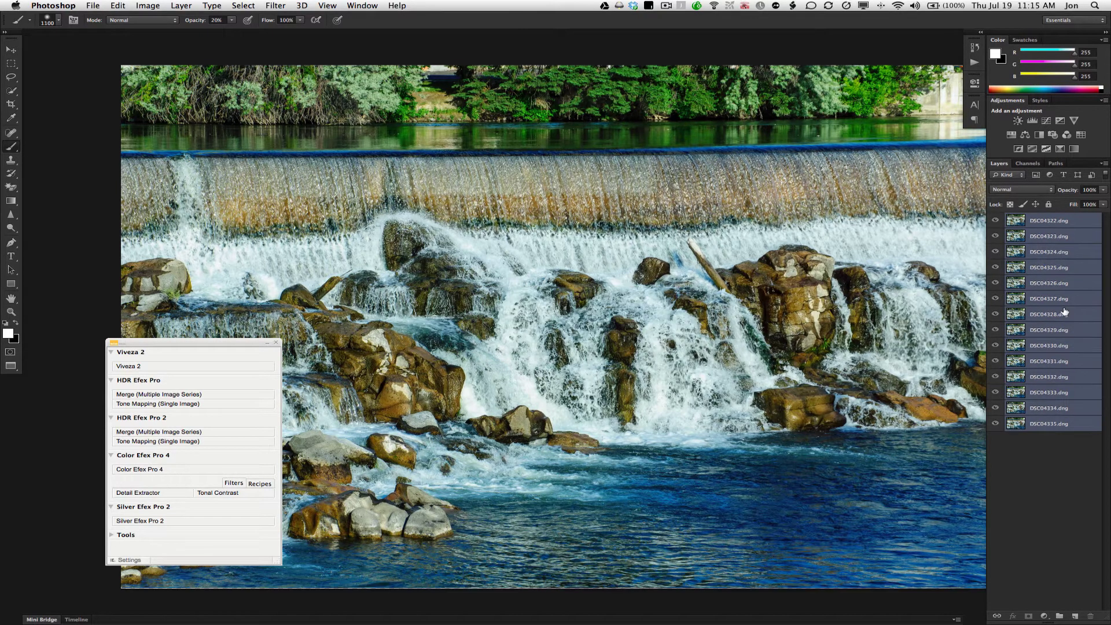
# - Change the image mode from 16 to 8 Bits/Channel
pyautogui.click(160, 5)
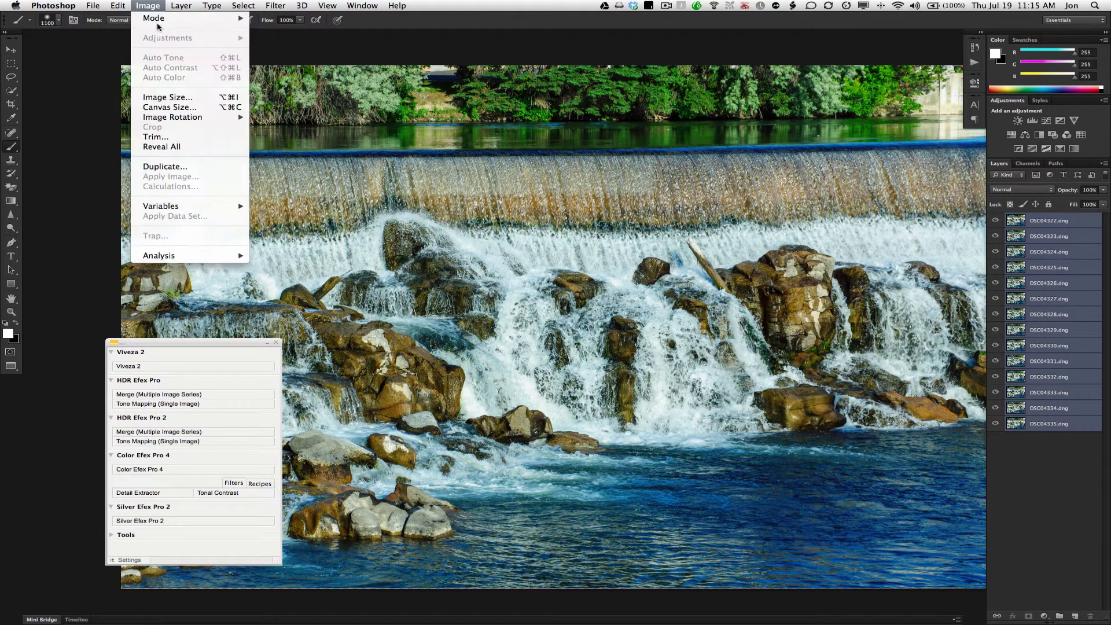
pyautogui.moveTo(162, 24)
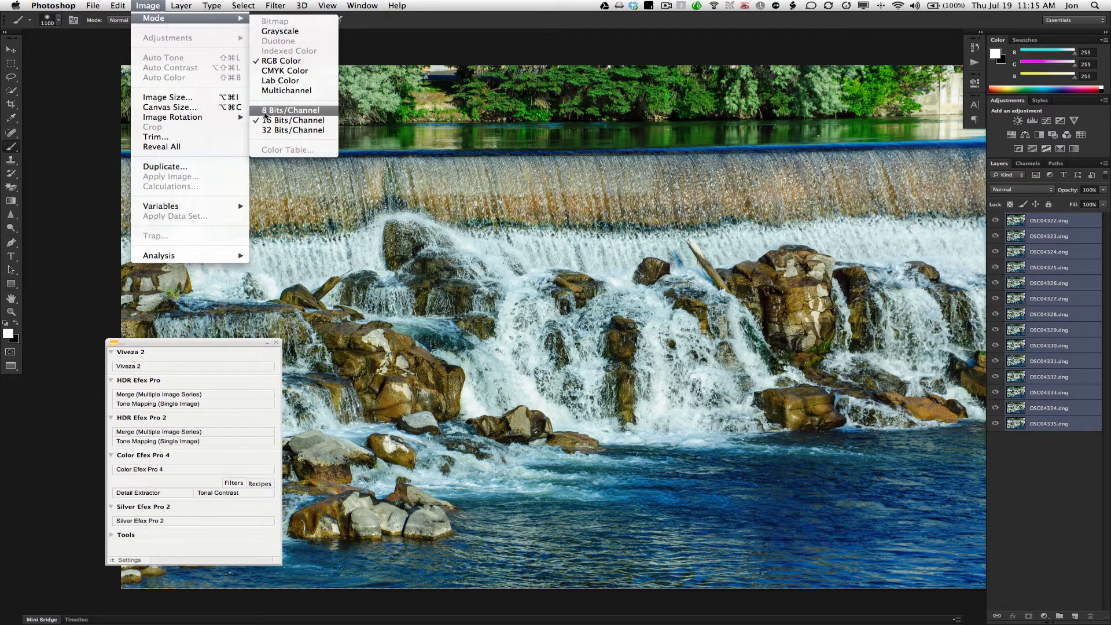
pyautogui.click(265, 113)
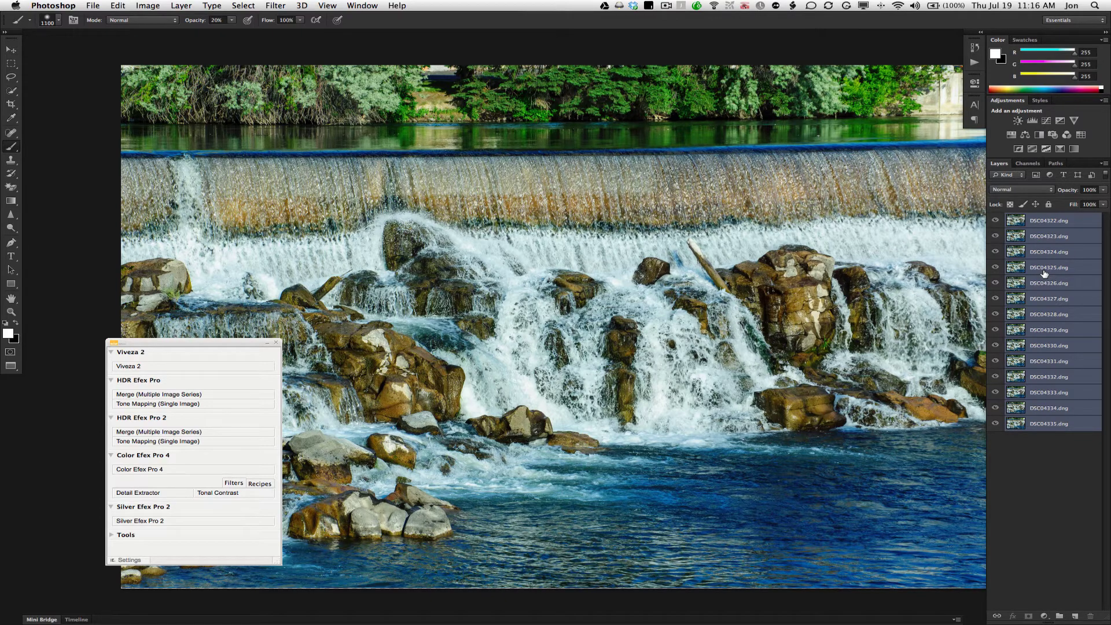
# - Convert the fourteen selected layers into one DSC04322.dng Smart Object
pyautogui.rightClick(1045, 273)
pyautogui.click(1005, 317)
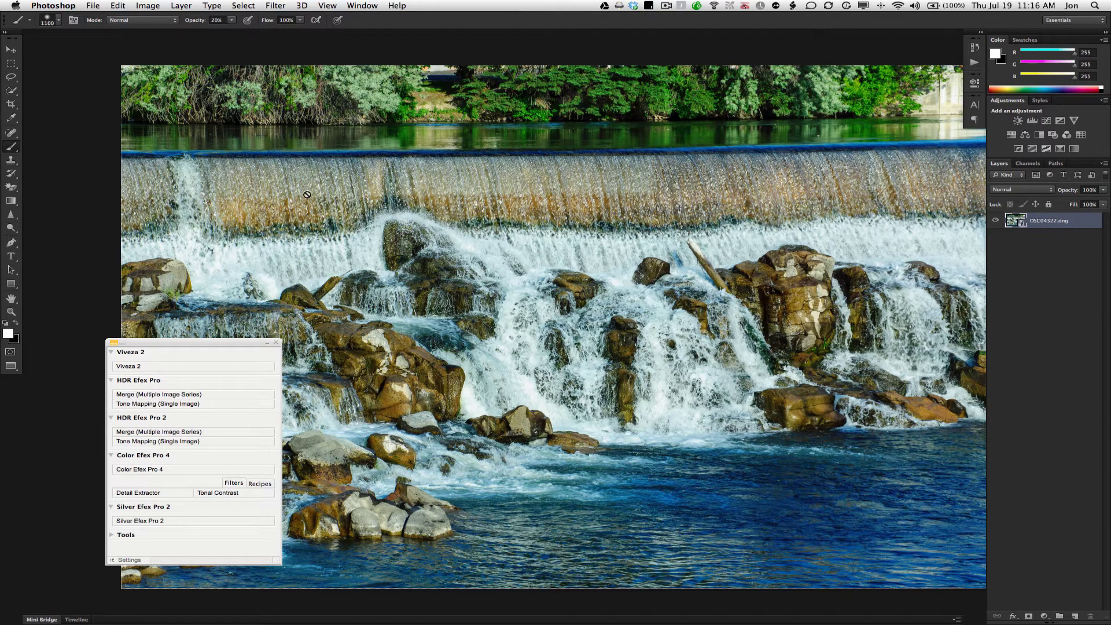
# - Set the Smart Object's stack mode to Mean, then close the Nik Collection panel
pyautogui.click(184, 5)
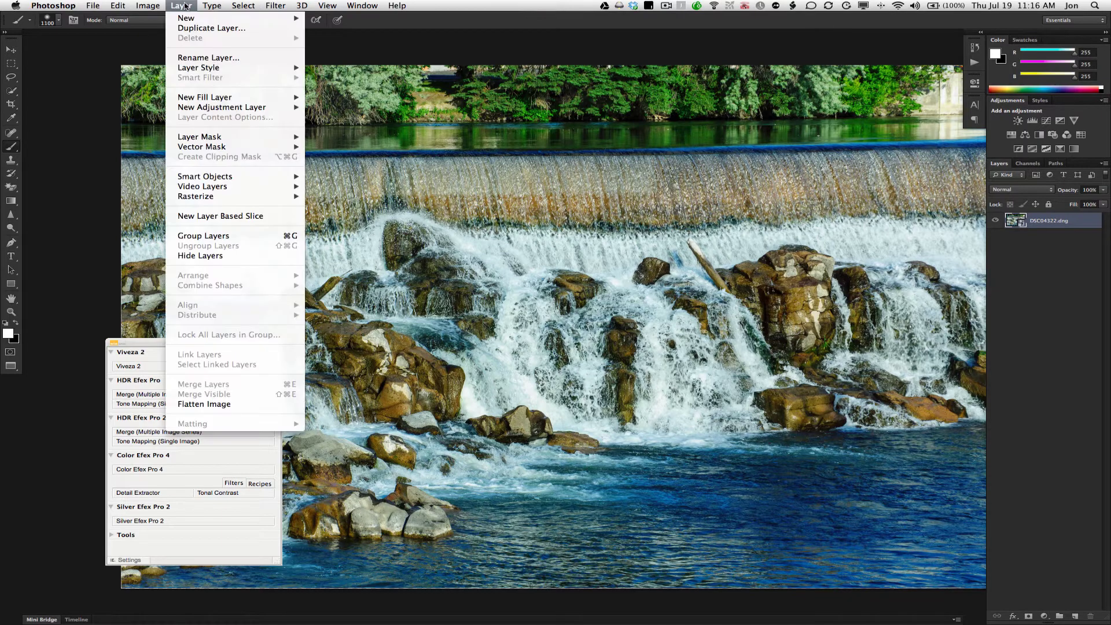
pyautogui.moveTo(234, 178)
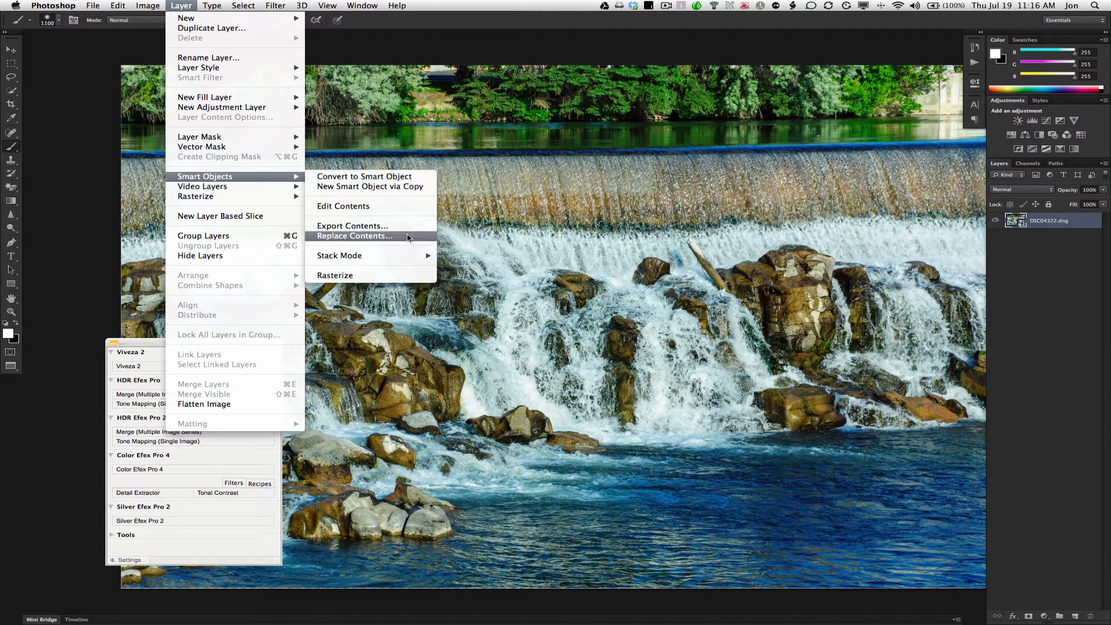
pyautogui.moveTo(411, 255)
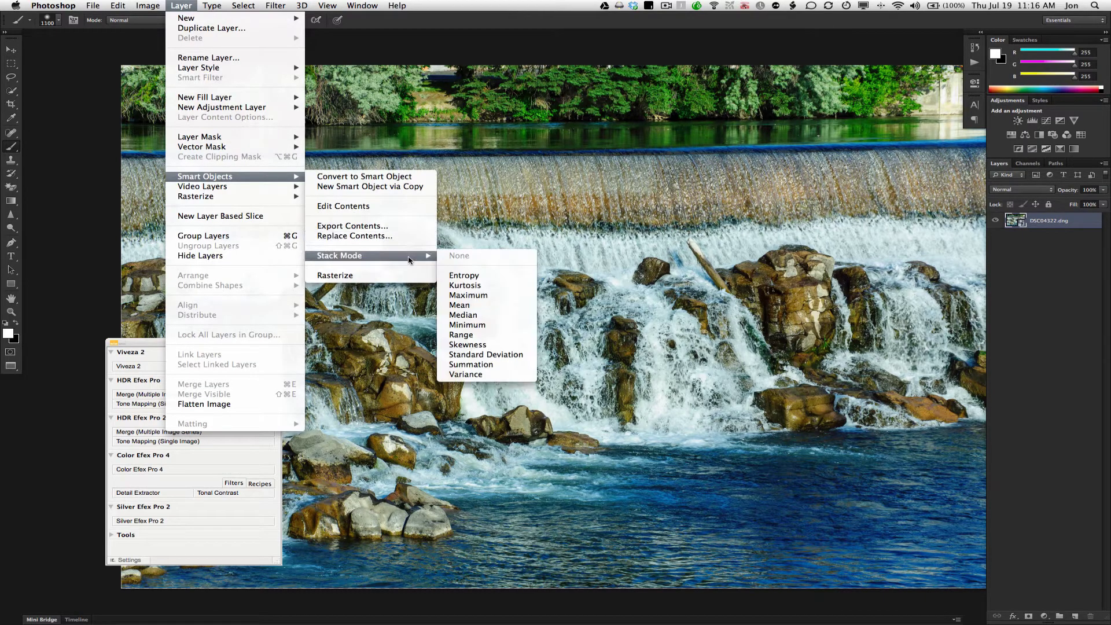
pyautogui.click(496, 309)
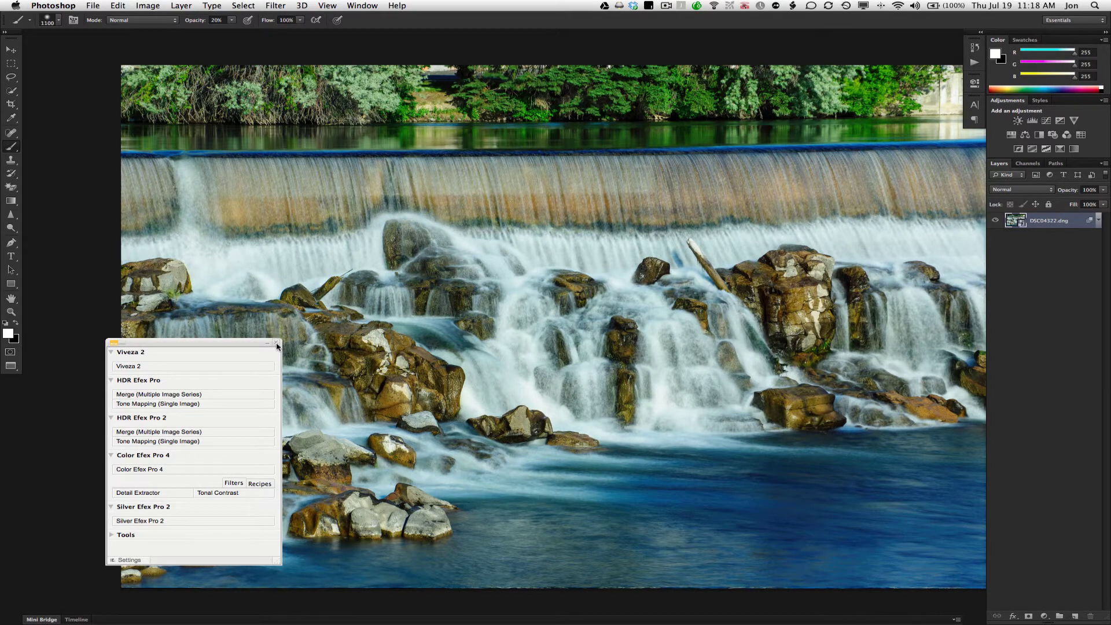
pyautogui.click(277, 347)
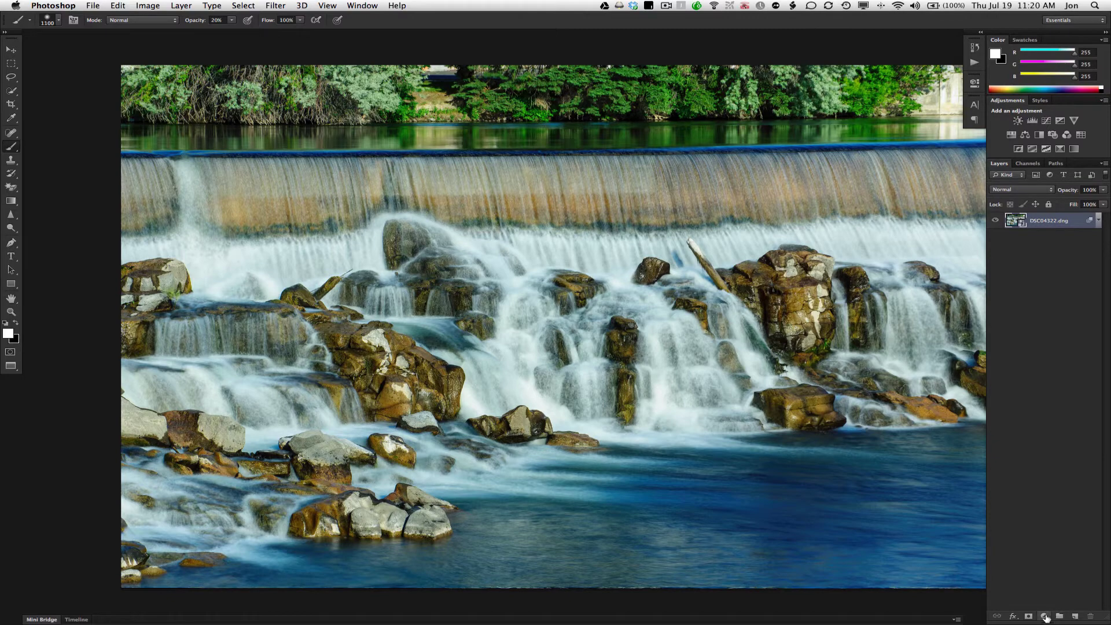
# - Create a new empty Layer 1 above the DSC04322.dng Smart Object
pyautogui.click(1075, 616)
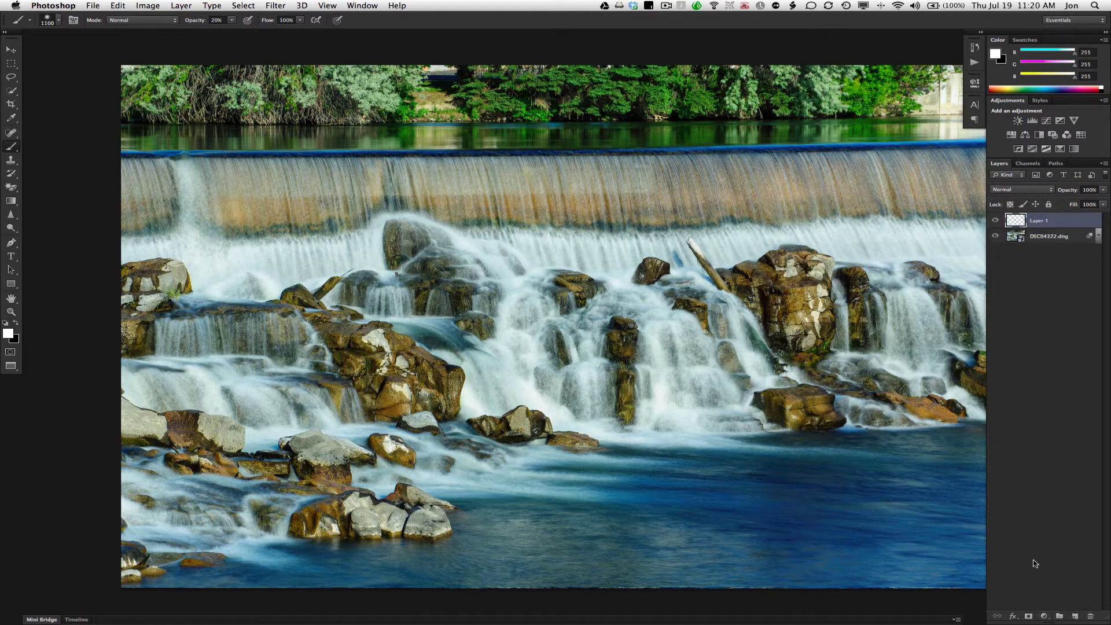